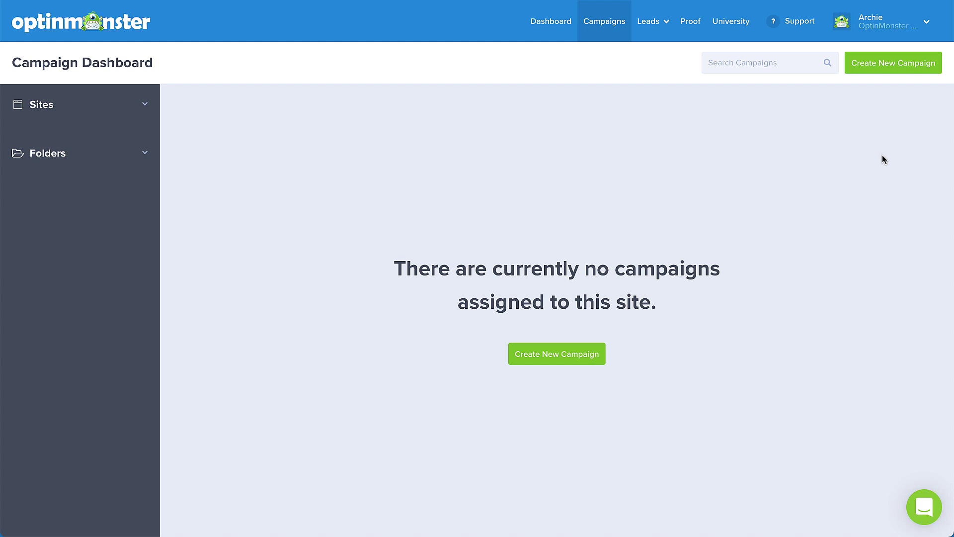
{"action": "left_click", "coordinate": [886, 74]}
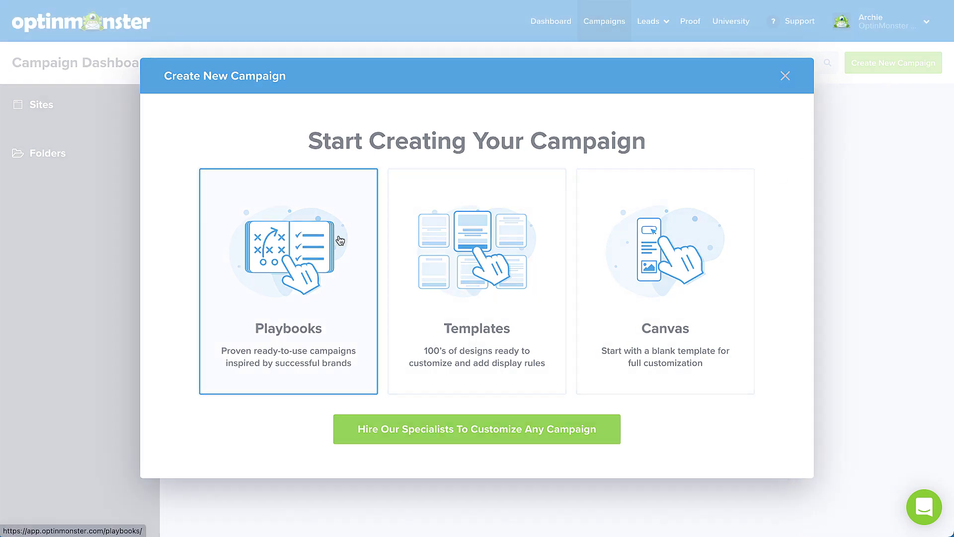
Browse the Playbooks library, preview the Environmental Defense Fund playbook, and open the category filter.
{"action": "left_click", "coordinate": [339, 238]}
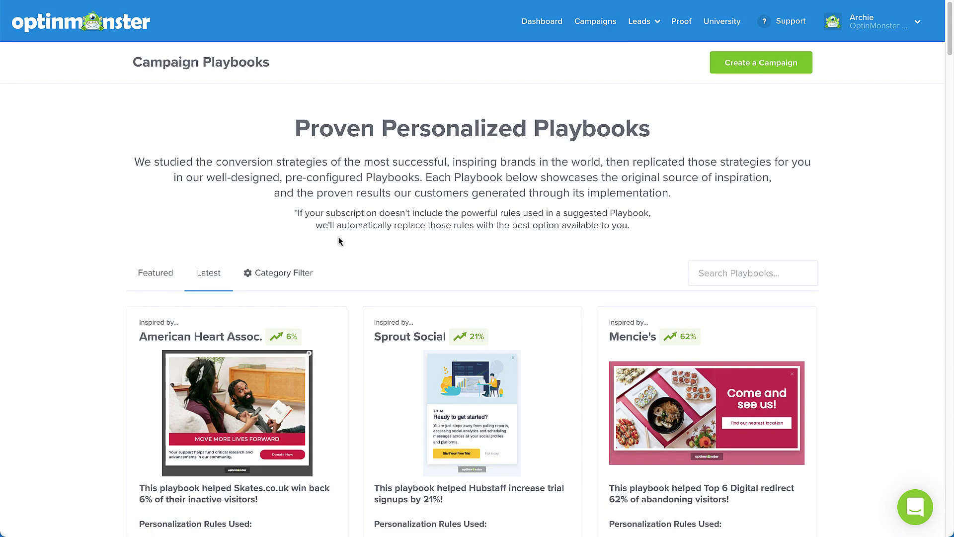
{"action": "scroll", "coordinate": [338, 237], "scroll_direction": "down", "scroll_amount": 3}
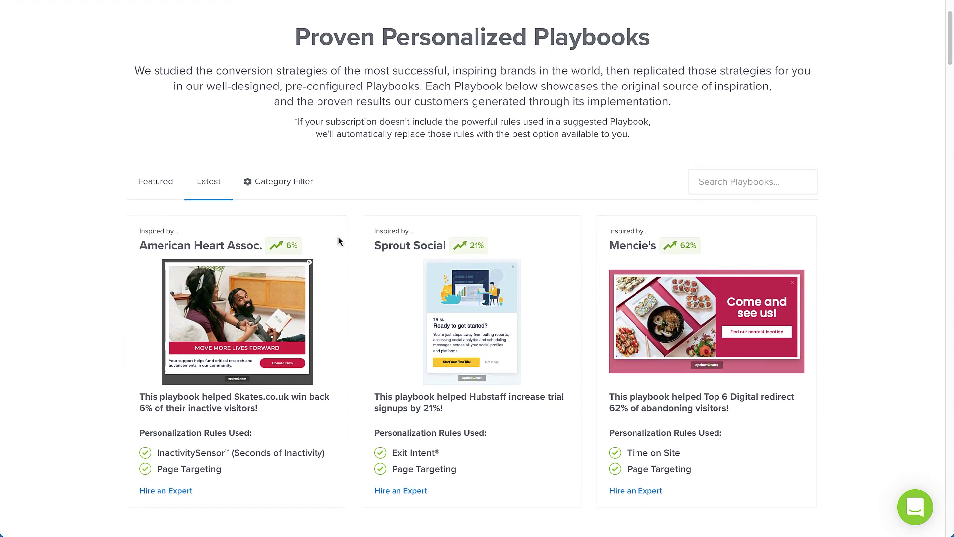
{"action": "scroll", "coordinate": [339, 240], "scroll_direction": "down", "scroll_amount": 3}
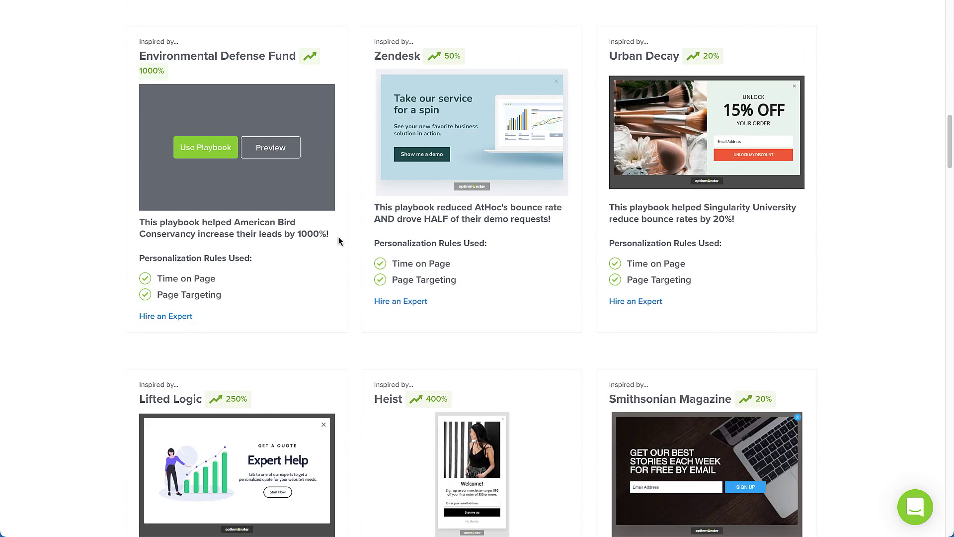
{"action": "left_click", "coordinate": [294, 157]}
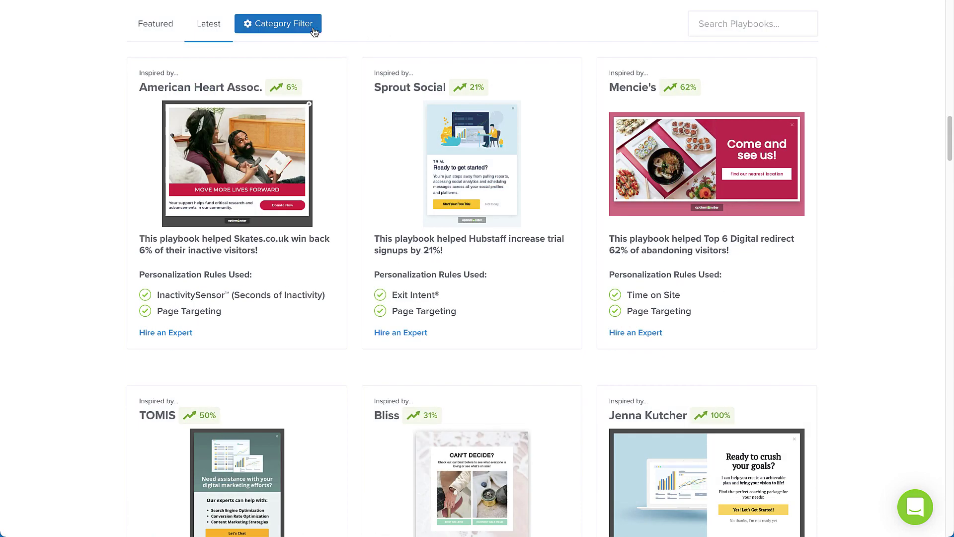
{"action": "left_click", "coordinate": [314, 31]}
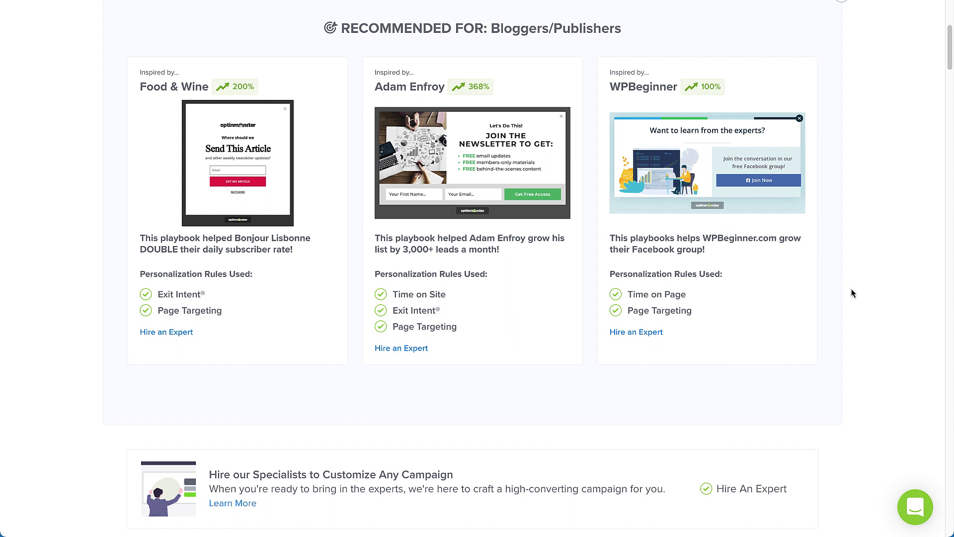
Start a campaign from the WPBeginner playbook, cancel its Campaign Details, and select the Join Now button.
{"action": "left_click", "coordinate": [676, 167]}
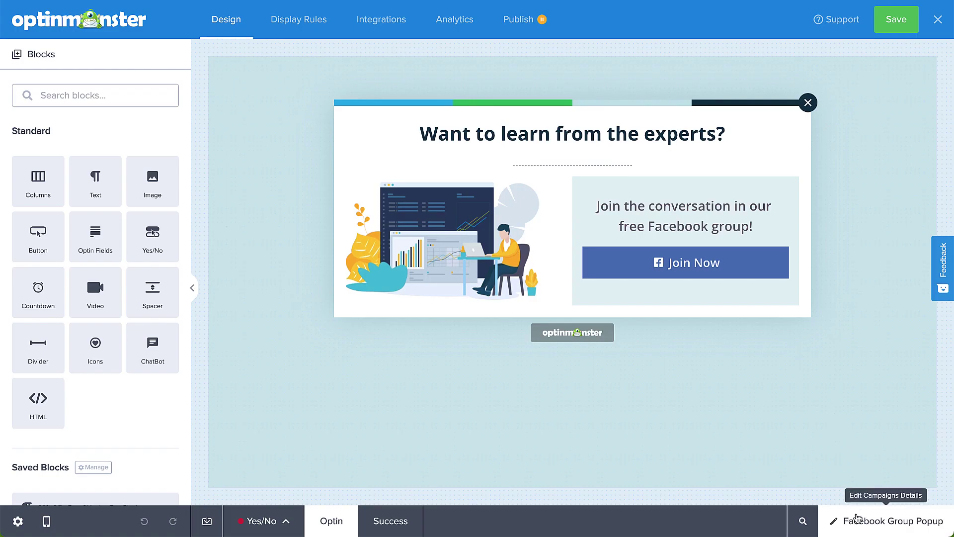
{"action": "left_click", "coordinate": [855, 518]}
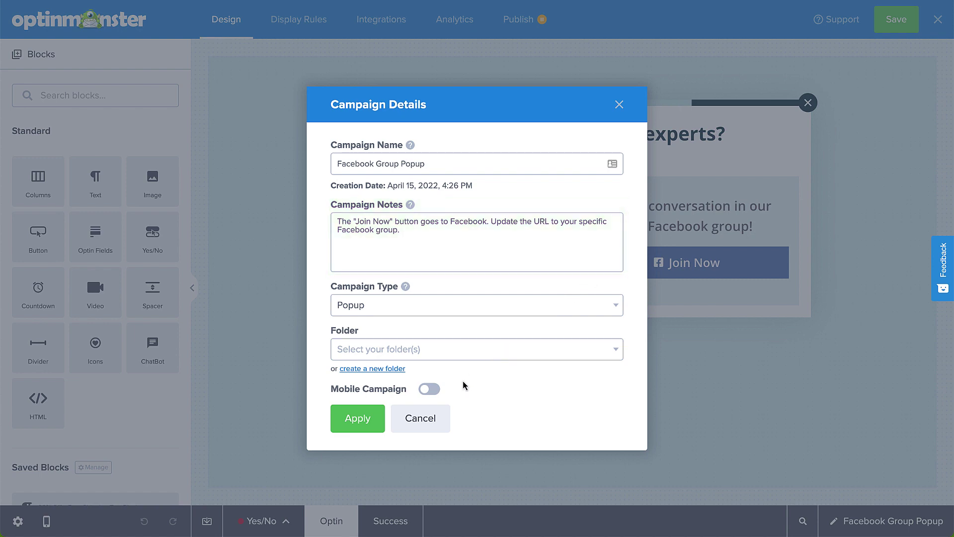
{"action": "left_click", "coordinate": [433, 419]}
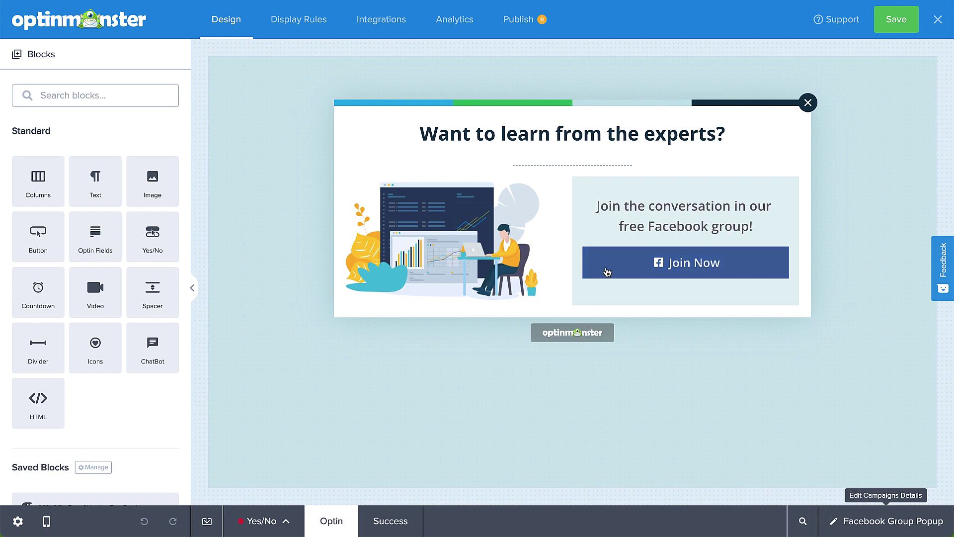
{"action": "left_click", "coordinate": [606, 270]}
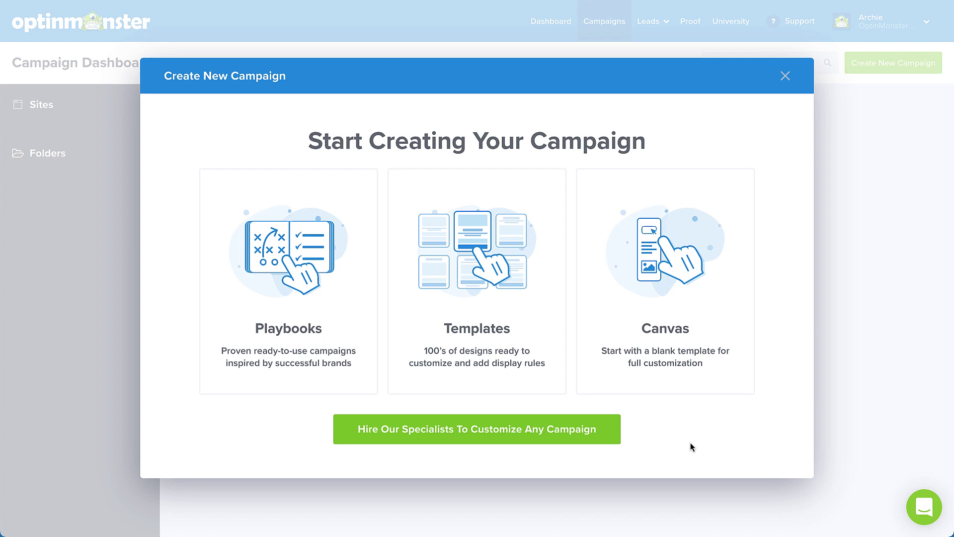
Open the Hire Our Specialists request form and scroll through it.
{"action": "left_click", "coordinate": [610, 437]}
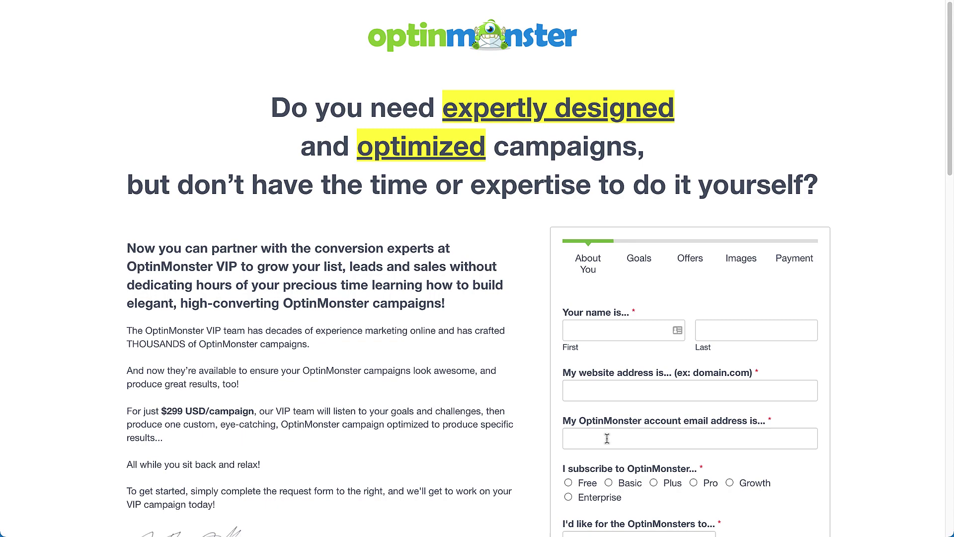
{"action": "scroll", "coordinate": [607, 438], "scroll_direction": "down", "scroll_amount": 3}
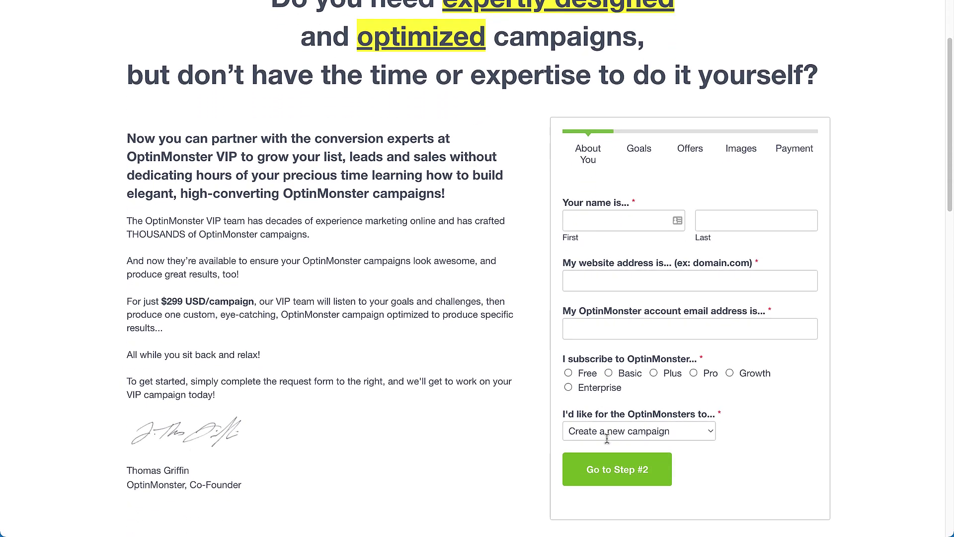
{"action": "scroll", "coordinate": [607, 438], "scroll_direction": "down", "scroll_amount": 3}
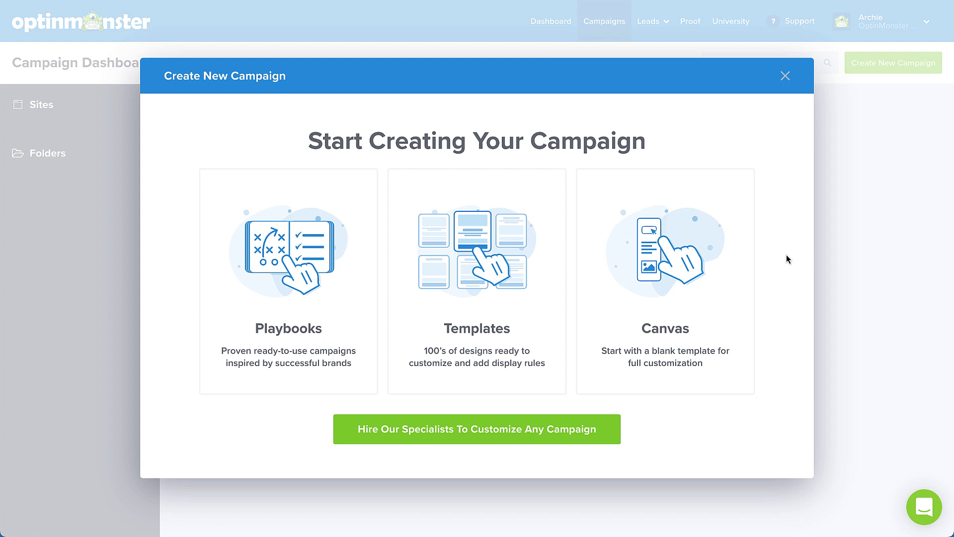
{"action": "left_click", "coordinate": [693, 273]}
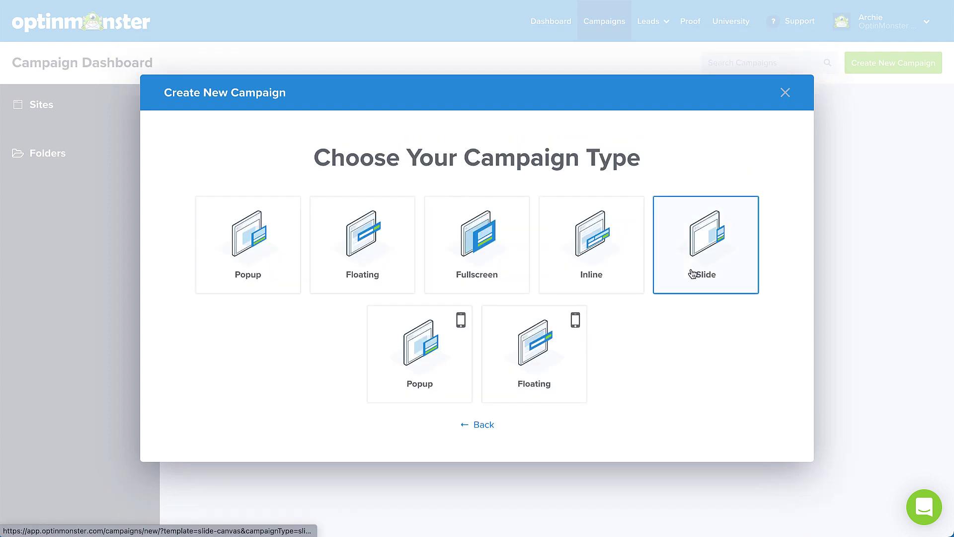
{"action": "left_click", "coordinate": [282, 270]}
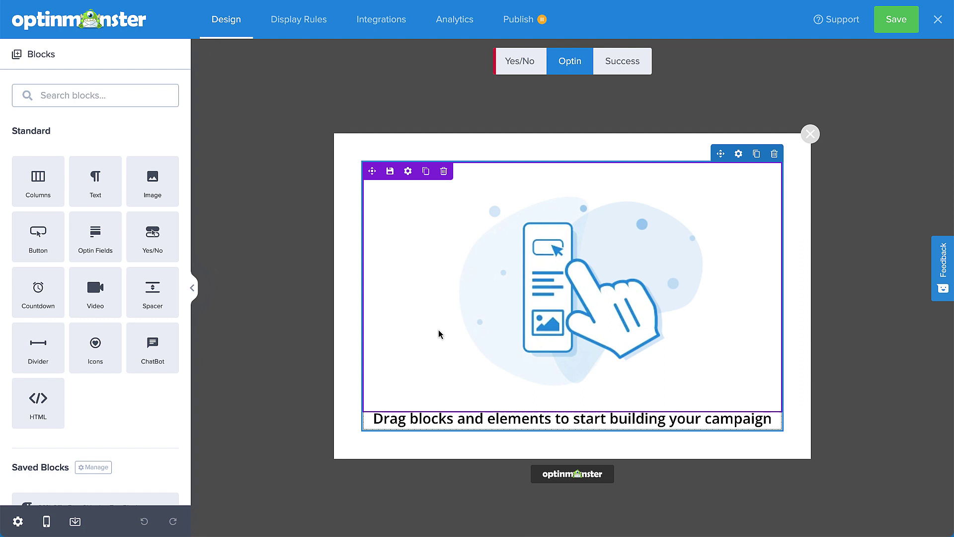
{"action": "left_click", "coordinate": [480, 298]}
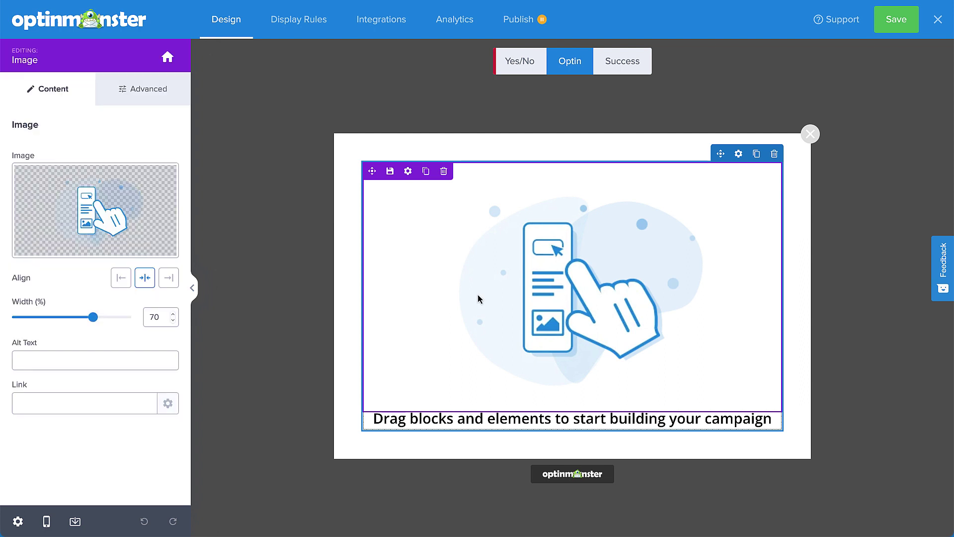
{"action": "mouse_move", "coordinate": [122, 211]}
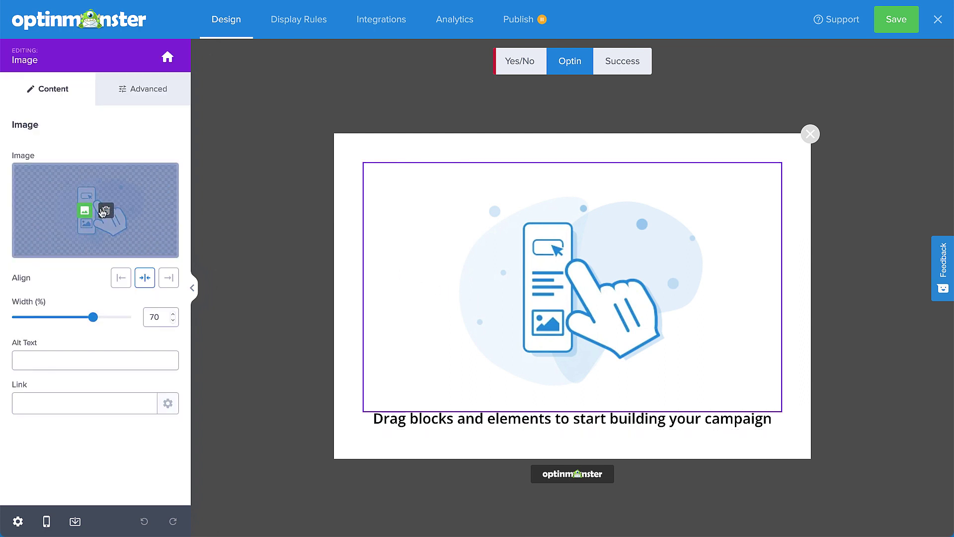
{"action": "left_click", "coordinate": [85, 210]}
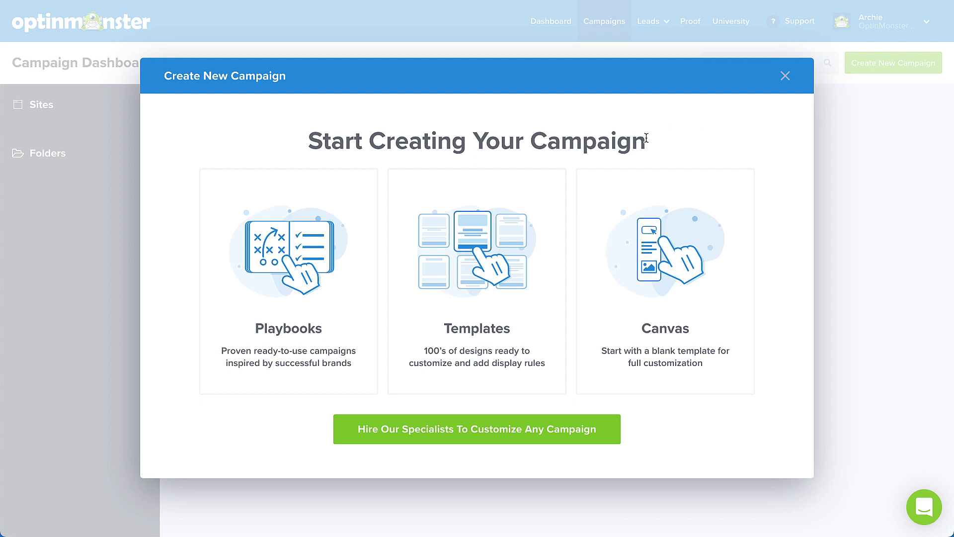
Open the template gallery and scroll through the latest Popup templates.
{"action": "left_click", "coordinate": [493, 218]}
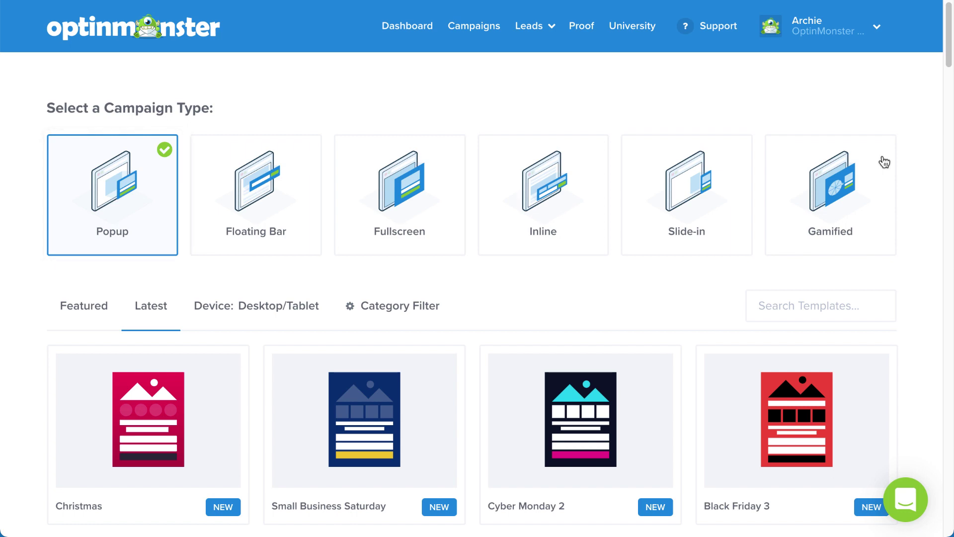
{"action": "scroll", "coordinate": [885, 92], "scroll_direction": "down", "scroll_amount": 5}
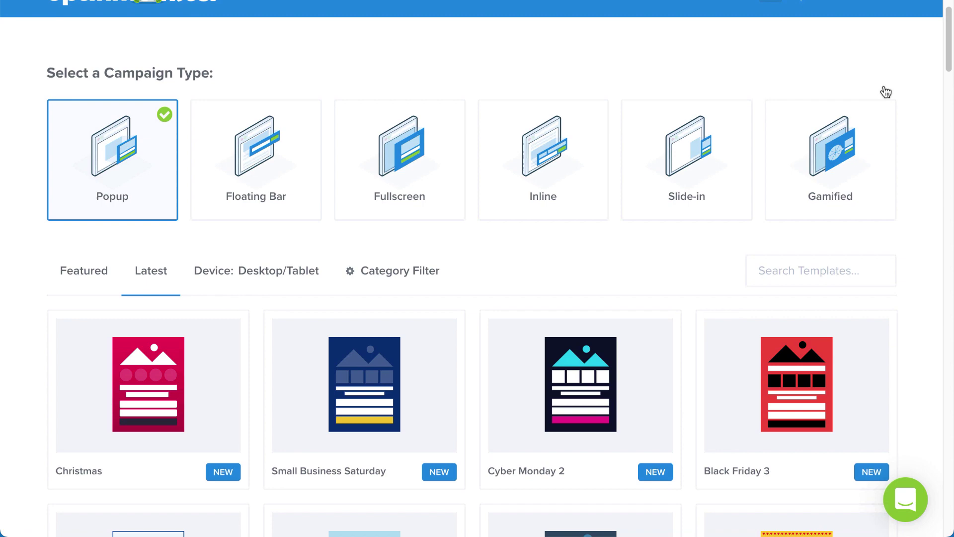
{"action": "scroll", "coordinate": [885, 93], "scroll_direction": "down", "scroll_amount": 1}
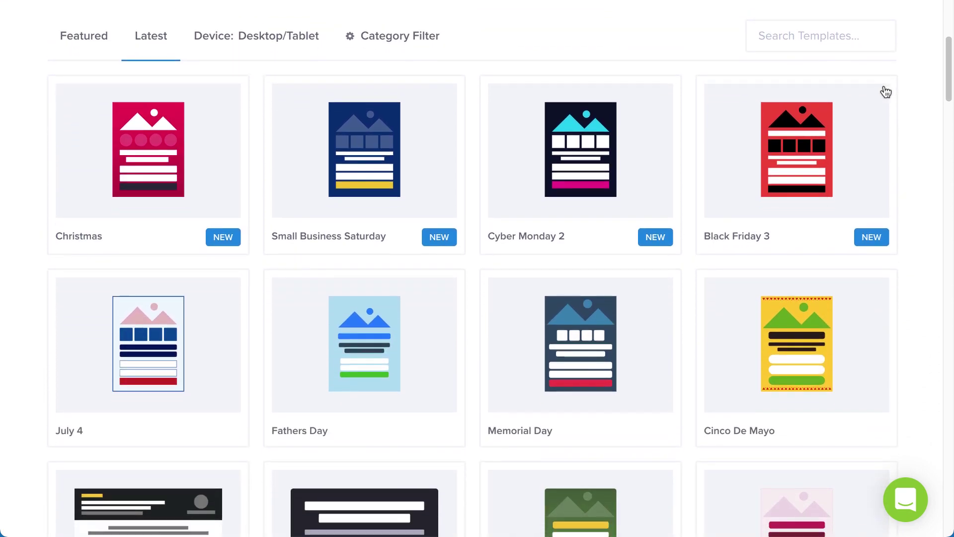
{"action": "left_click", "coordinate": [428, 49]}
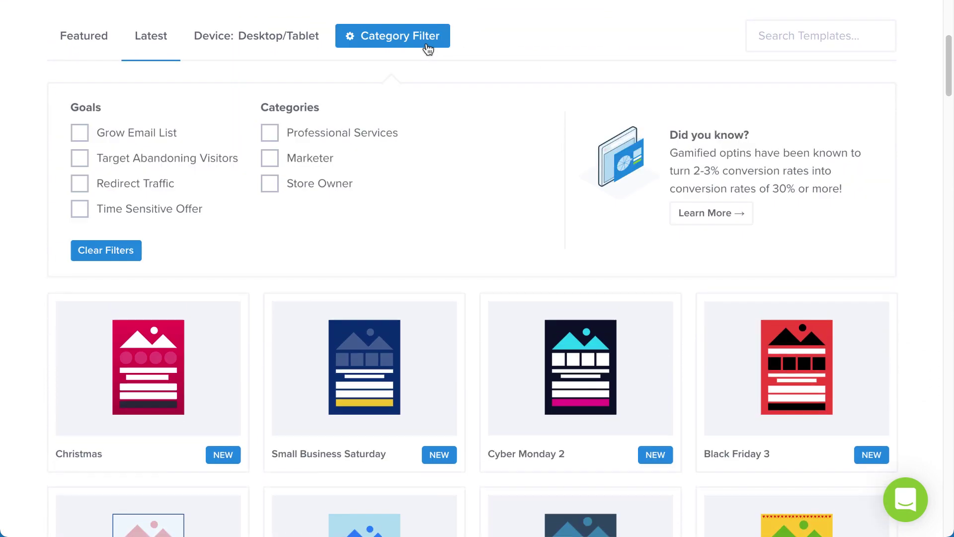
{"action": "left_click", "coordinate": [425, 50]}
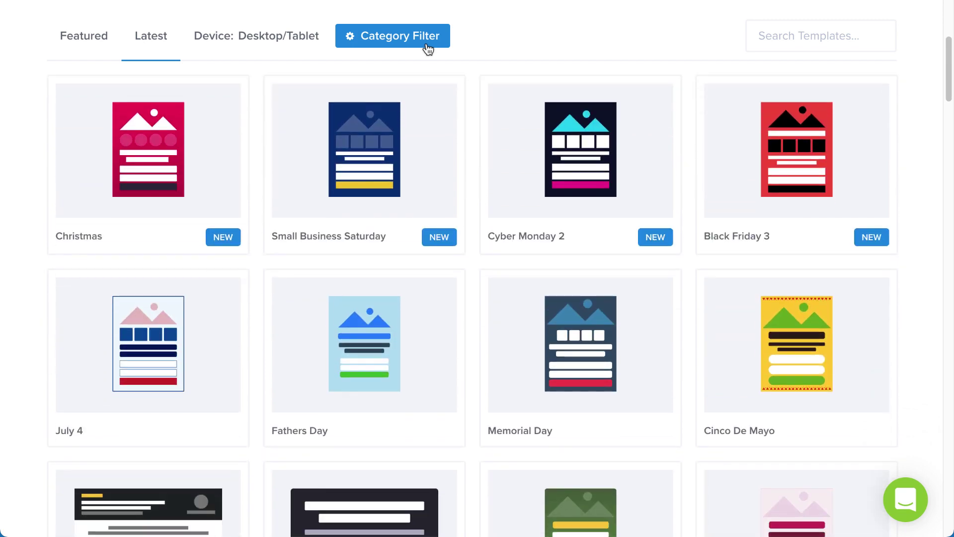
{"action": "left_click", "coordinate": [315, 40]}
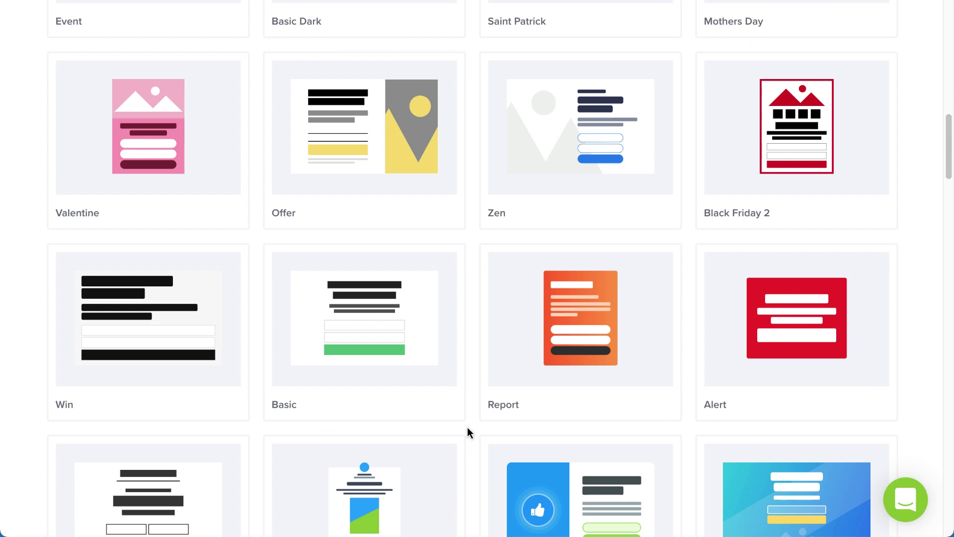
{"action": "mouse_move", "coordinate": [415, 374]}
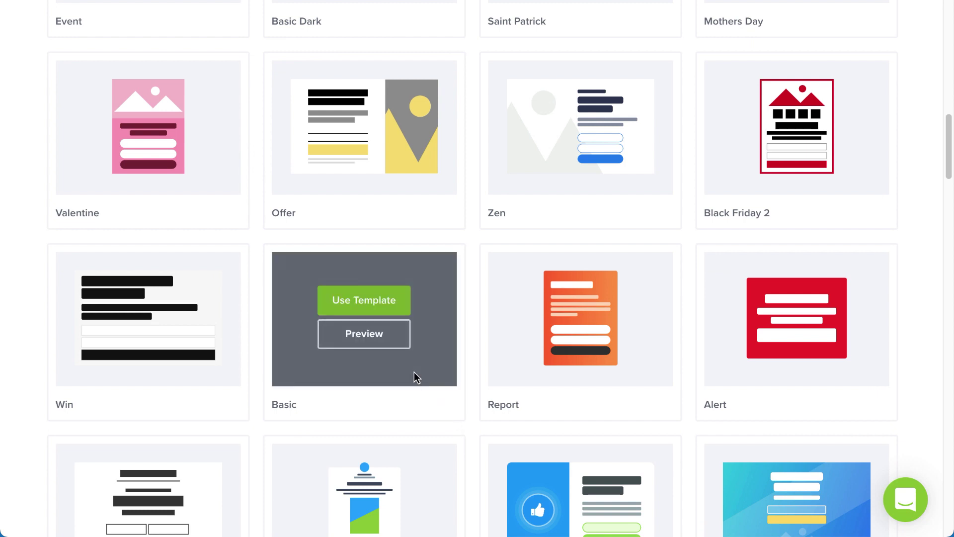
{"action": "left_click", "coordinate": [398, 342]}
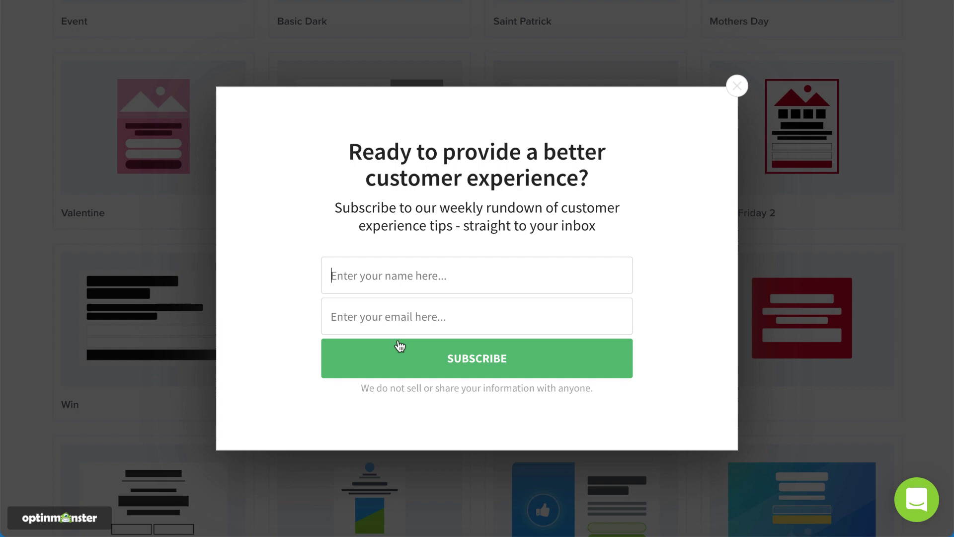
{"action": "key", "text": "Escape"}
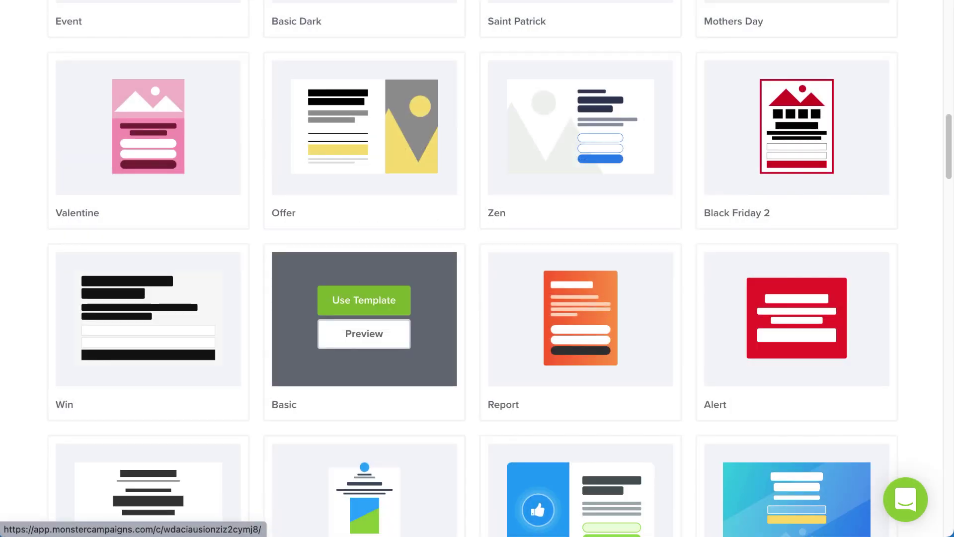
Create a Basic-template popup campaign set to load on the Simply Natural site and open the builder.
{"action": "left_click", "coordinate": [393, 307]}
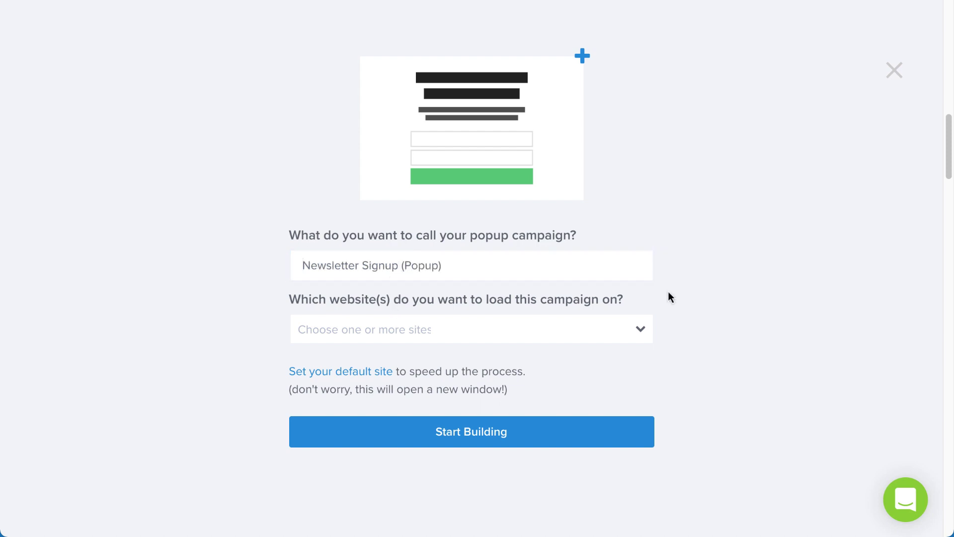
{"action": "left_click", "coordinate": [639, 328]}
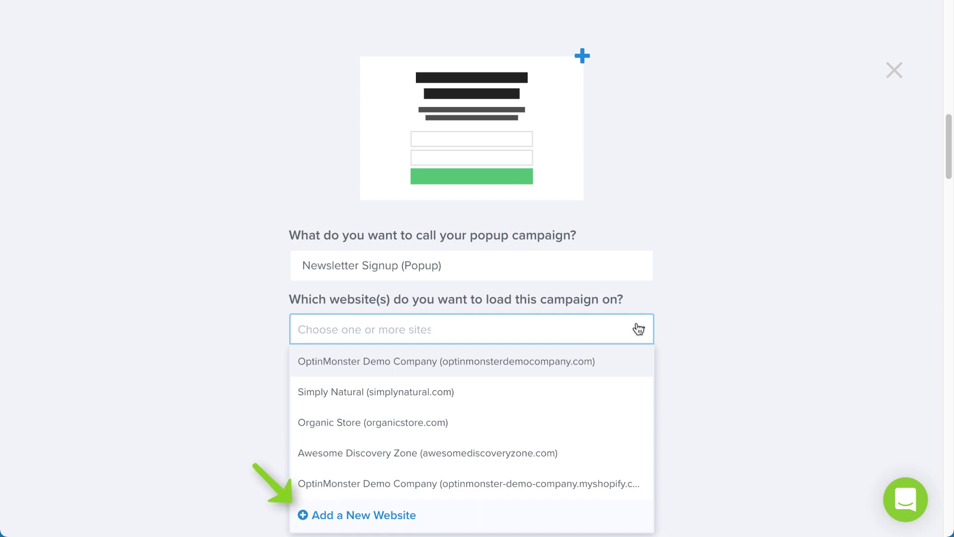
{"action": "left_click", "coordinate": [599, 391]}
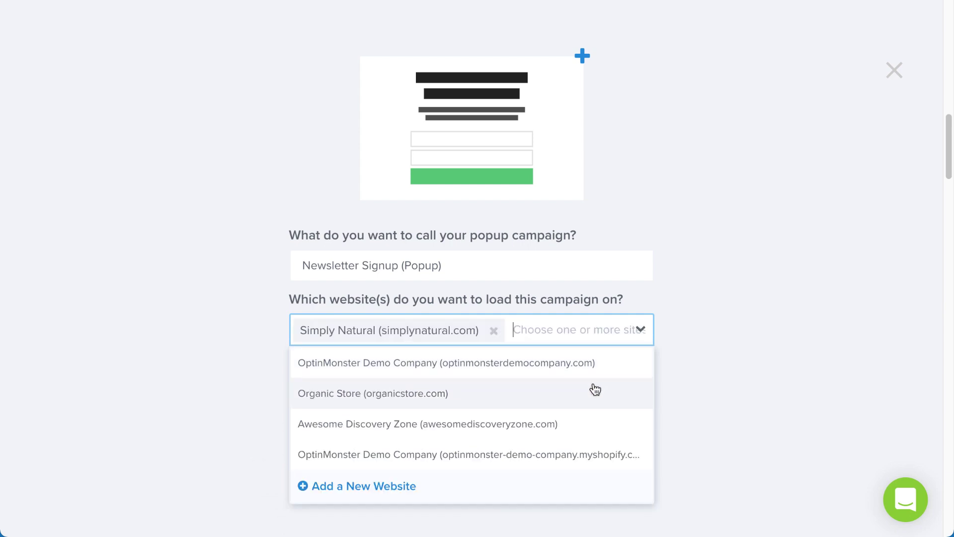
{"action": "left_click", "coordinate": [672, 385]}
{"action": "left_click", "coordinate": [627, 434]}
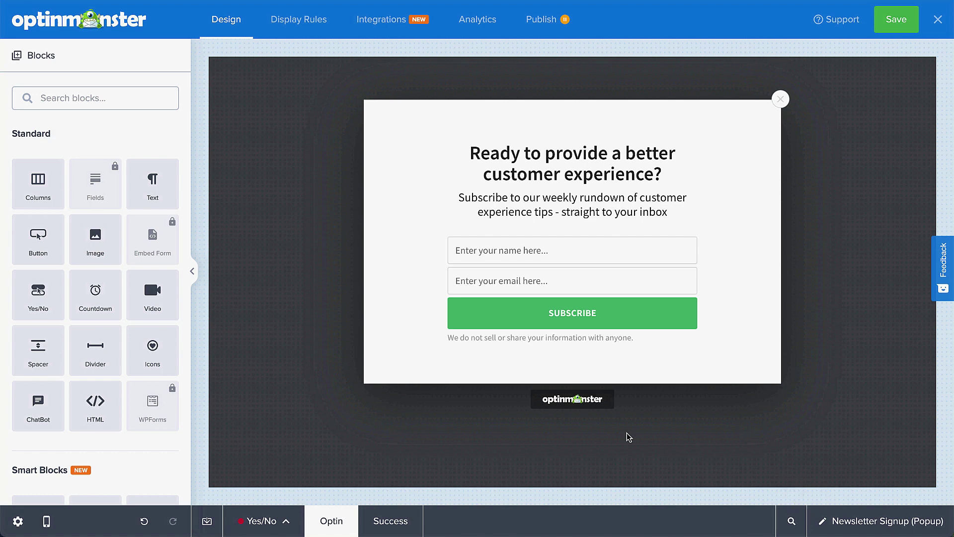
{"action": "left_click", "coordinate": [508, 173]}
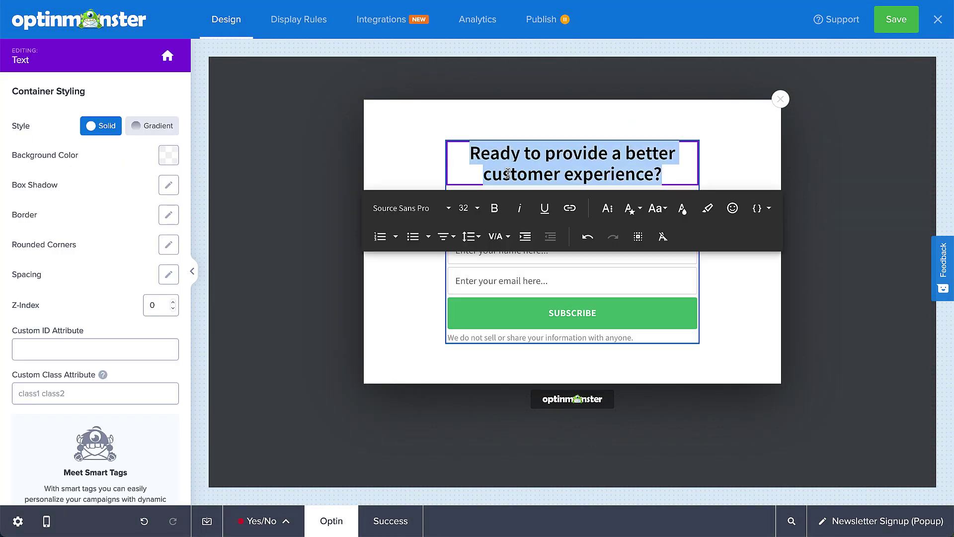
{"action": "left_click", "coordinate": [168, 56]}
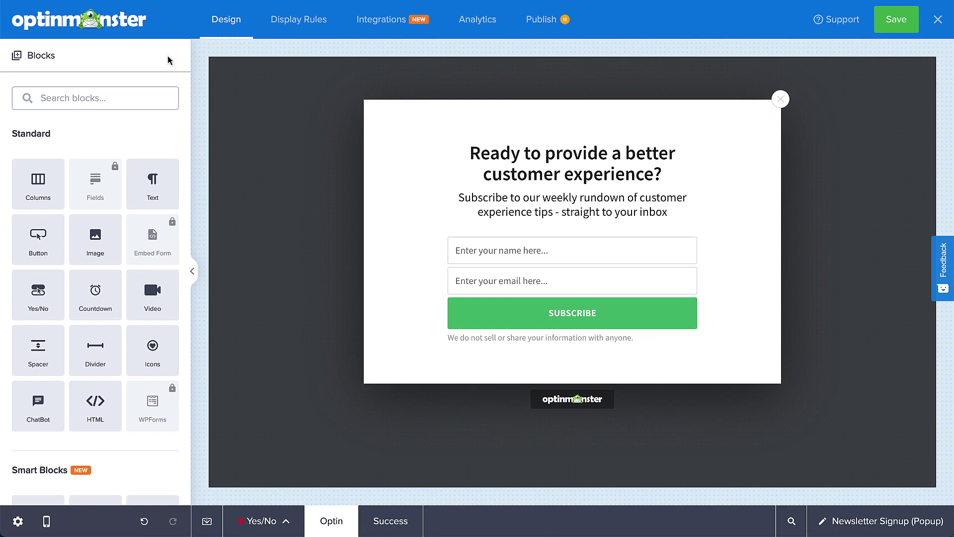
Select the signup form's email field, collapse its settings, and add a new field.
{"action": "left_click", "coordinate": [499, 278]}
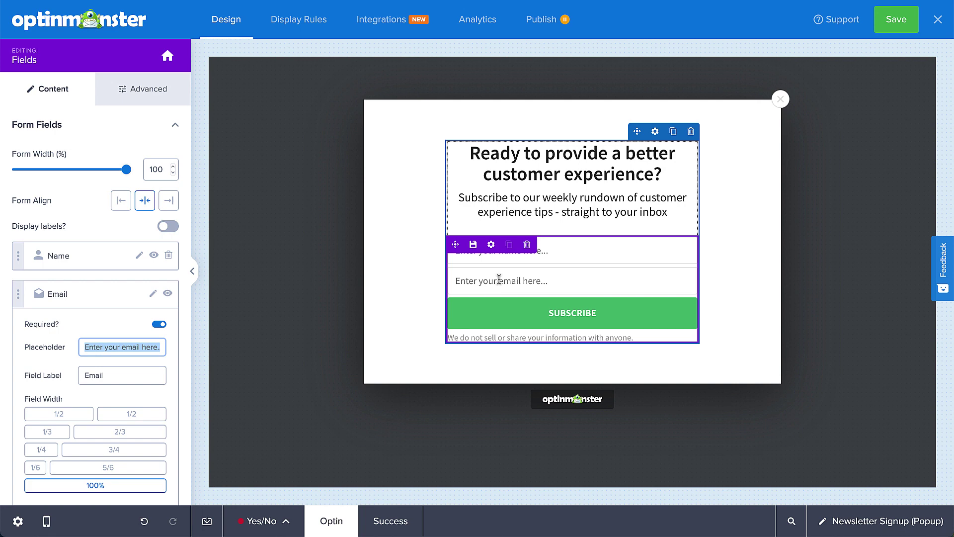
{"action": "left_click", "coordinate": [137, 289]}
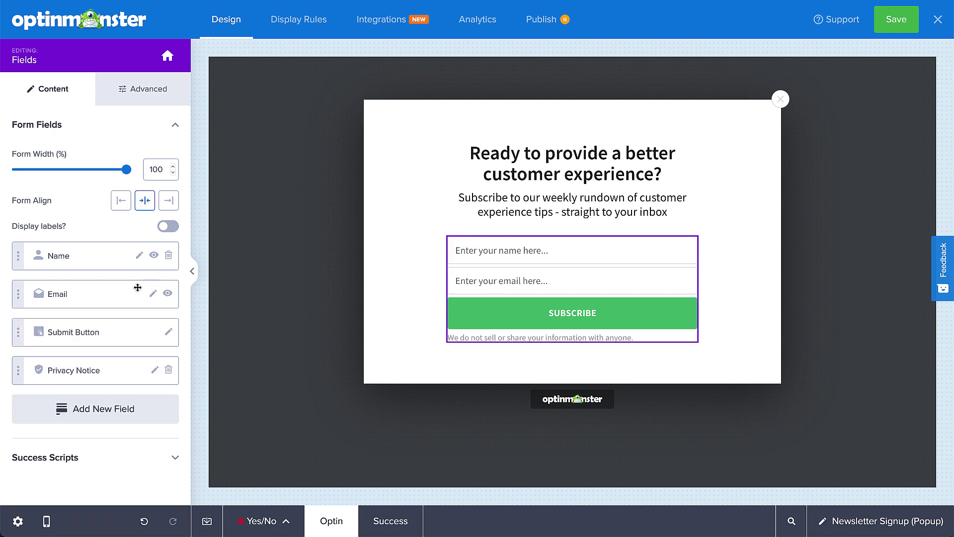
{"action": "left_click", "coordinate": [118, 409]}
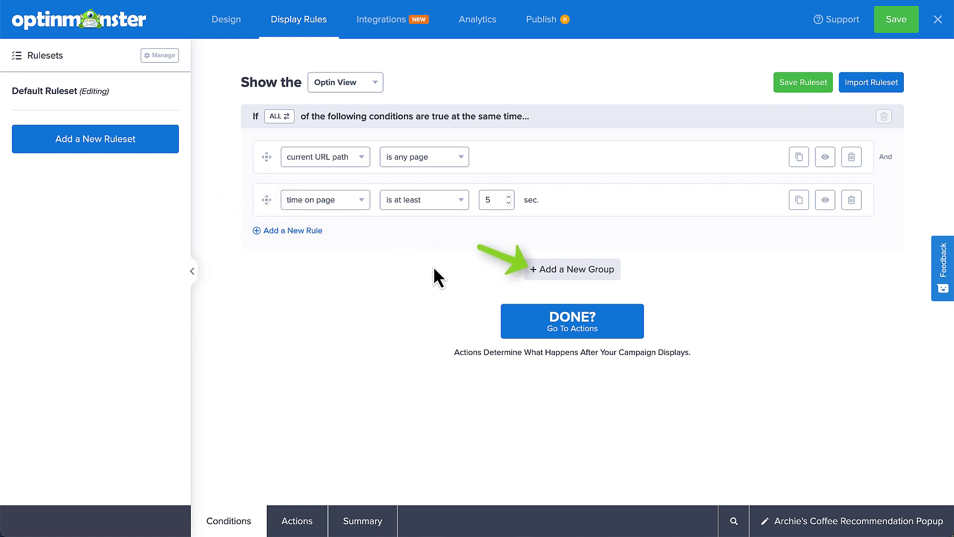
Add a second condition group containing an Exit Intent rule.
{"action": "left_click", "coordinate": [541, 271]}
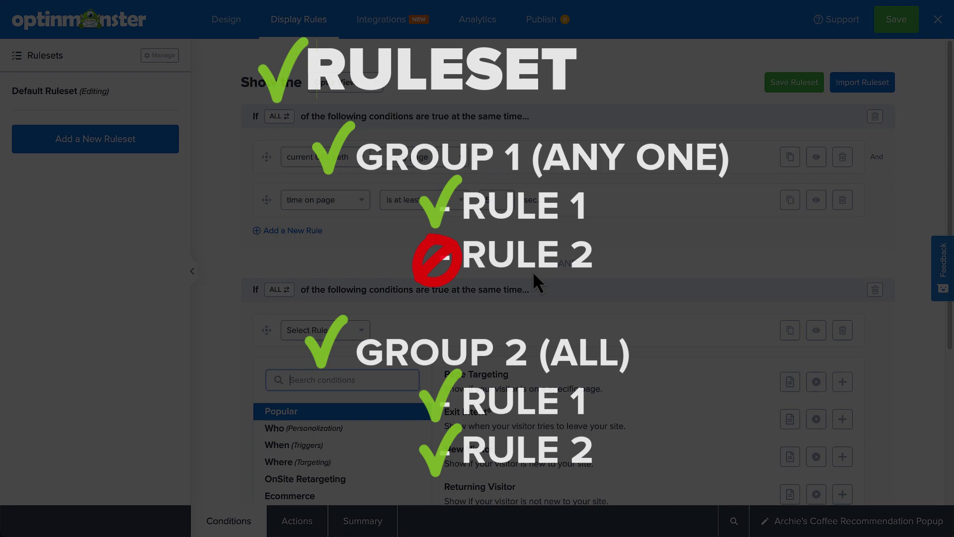
{"action": "scroll", "coordinate": [532, 272], "scroll_direction": "down", "scroll_amount": 5}
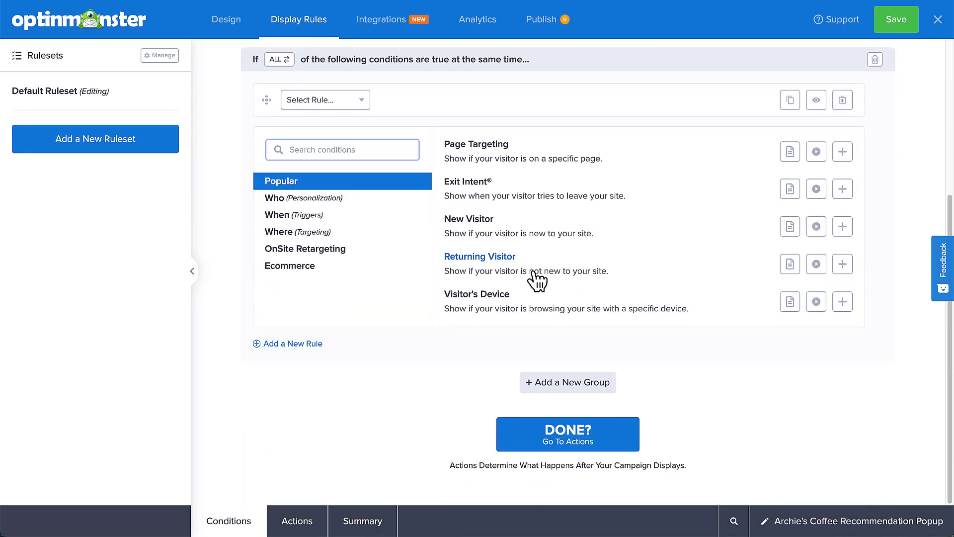
{"action": "left_click", "coordinate": [475, 183]}
Add a 'distance scrolled is at least 15%' rule and make the group match any one rule.
{"action": "left_click", "coordinate": [302, 340]}
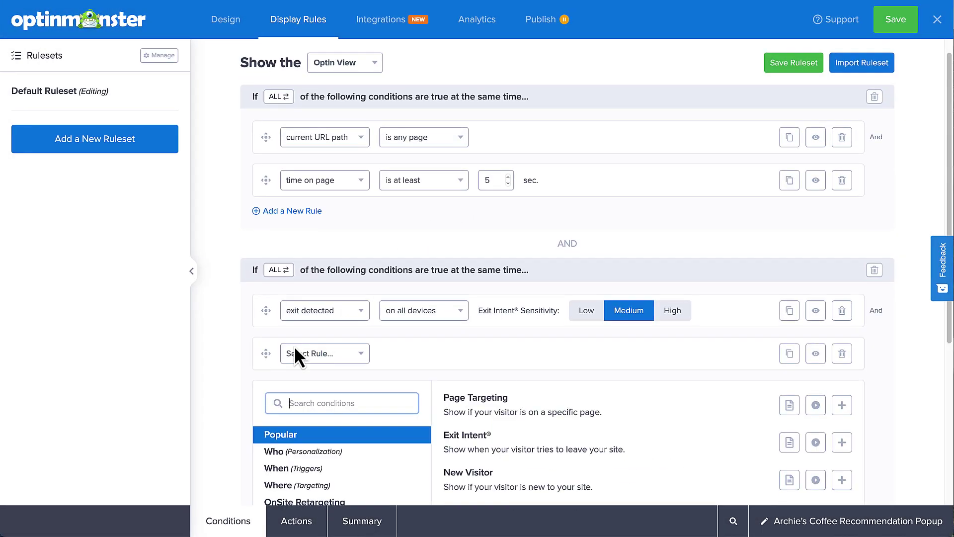
{"action": "scroll", "coordinate": [295, 348], "scroll_direction": "down", "scroll_amount": 5}
{"action": "left_click", "coordinate": [278, 219]}
{"action": "left_click", "coordinate": [441, 292]}
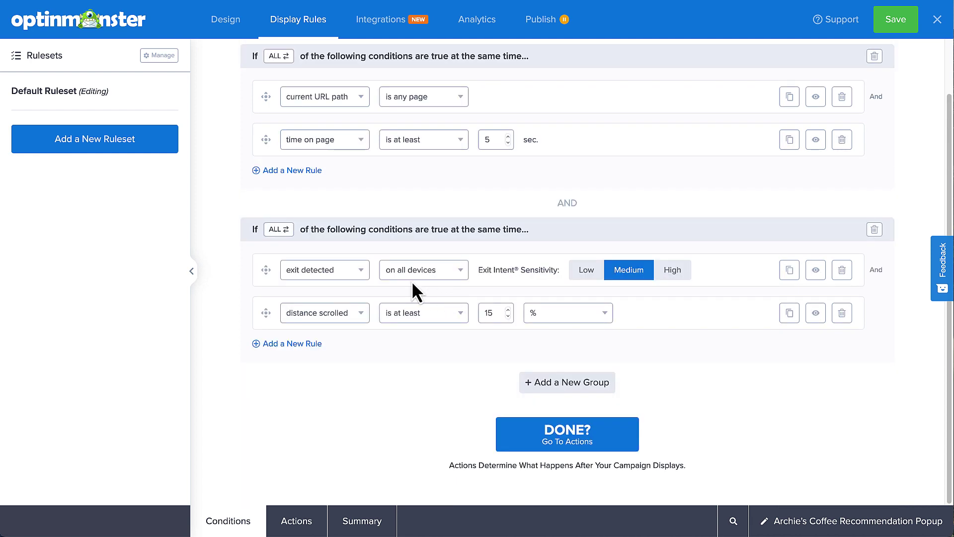
{"action": "left_click", "coordinate": [281, 230]}
{"action": "scroll", "coordinate": [280, 230], "scroll_direction": "up", "scroll_amount": 1}
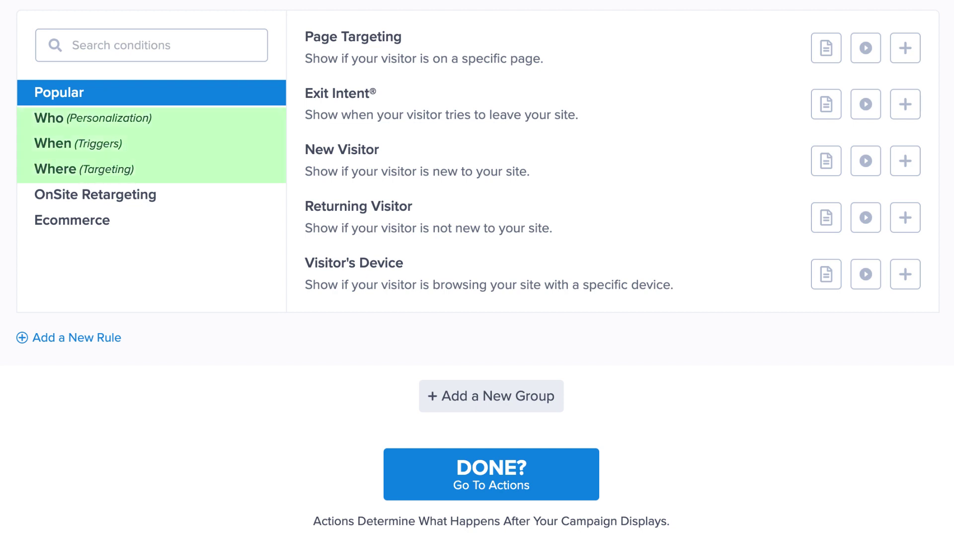
{"action": "left_click", "coordinate": [94, 195]}
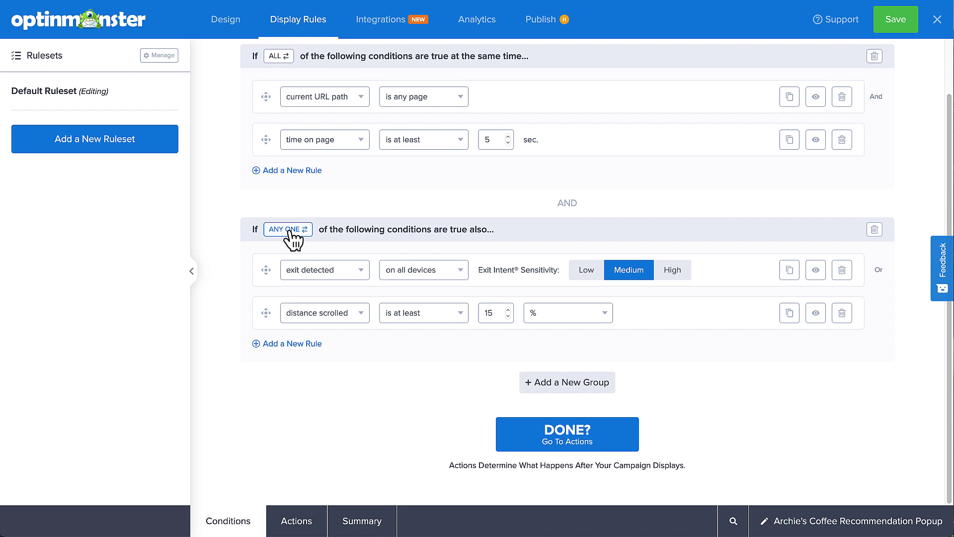
Open the Display Rules Actions settings showing MonsterEffect, sound and cookie durations.
{"action": "scroll", "coordinate": [293, 239], "scroll_direction": "up", "scroll_amount": 1}
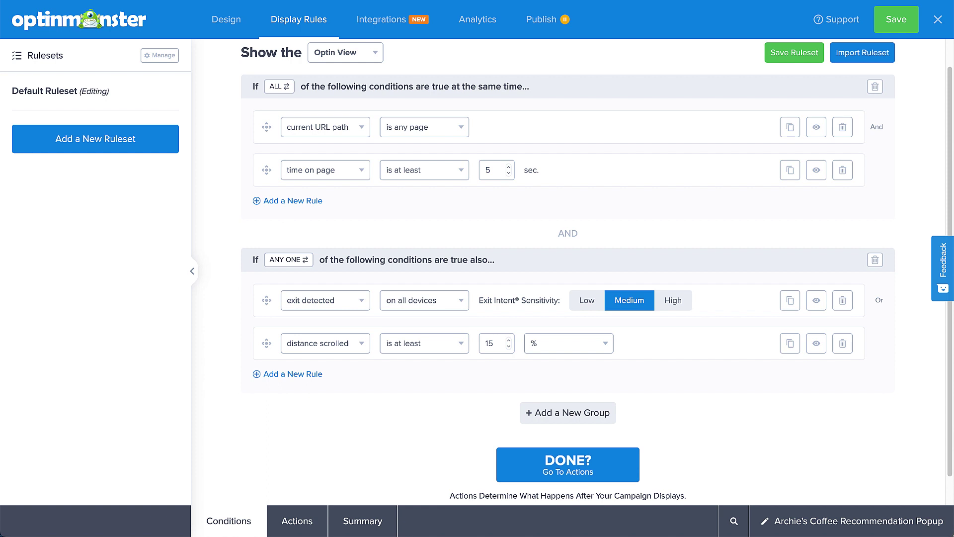
{"action": "scroll", "coordinate": [289, 231], "scroll_direction": "down", "scroll_amount": 1}
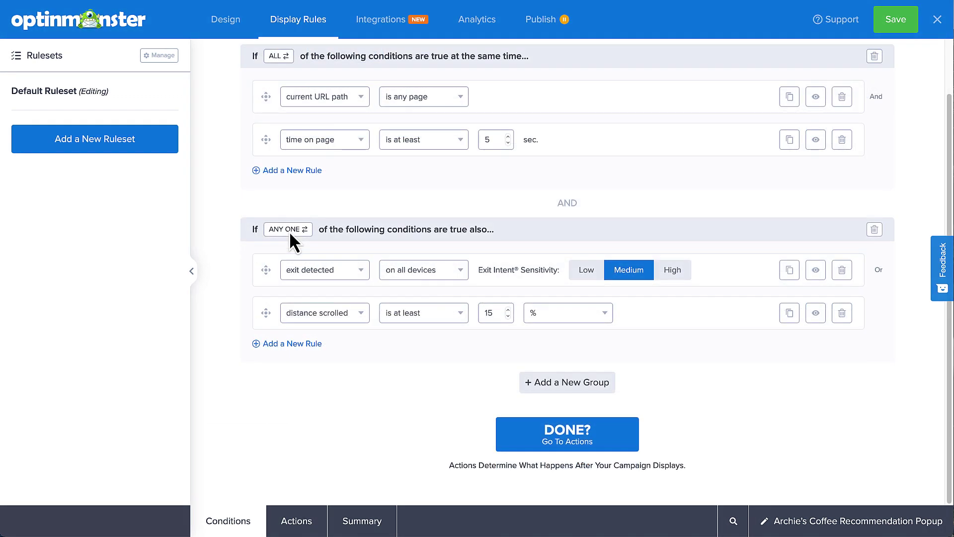
{"action": "left_click", "coordinate": [297, 521]}
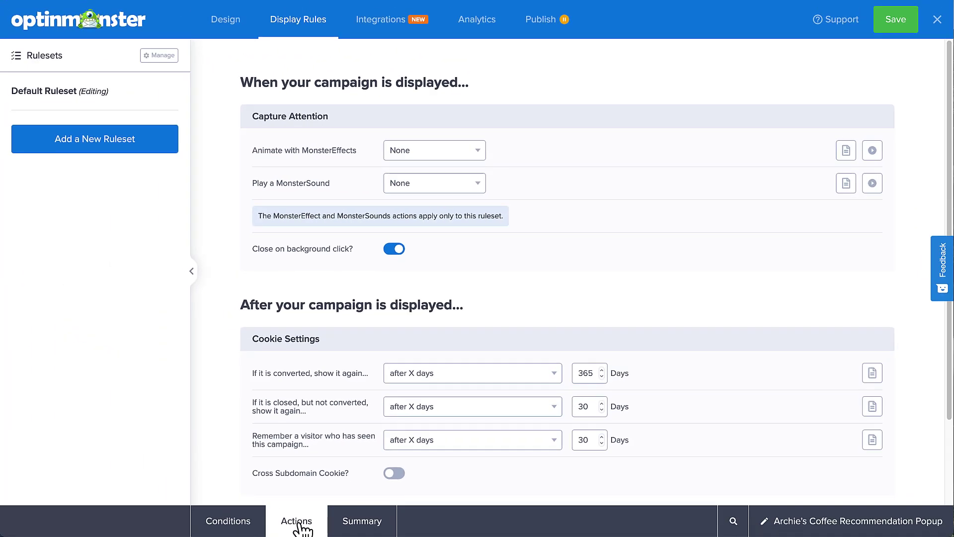
View the Summary of the campaign's display rules.
{"action": "left_click", "coordinate": [352, 530]}
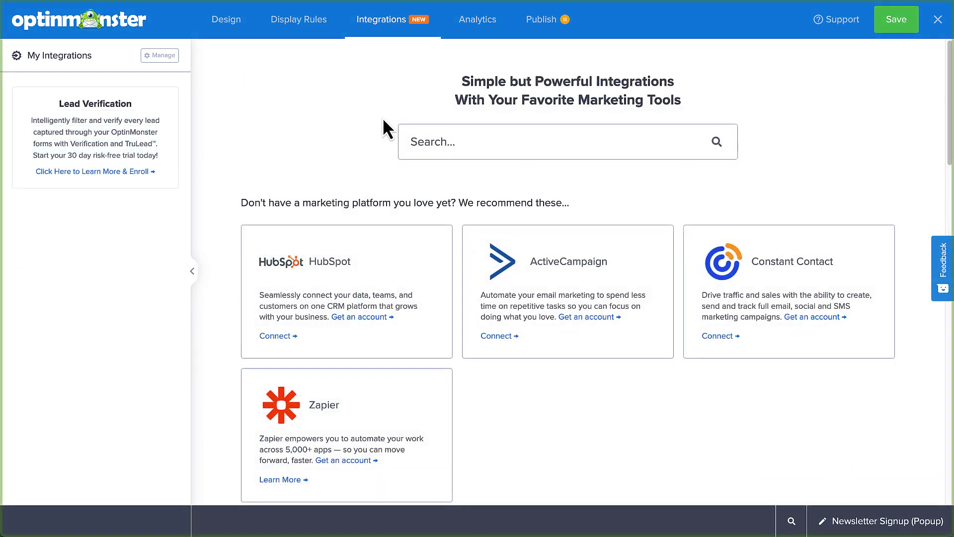
Search the integrations for 'Mail' and start connecting Mailchimp.
{"action": "left_click", "coordinate": [411, 148]}
{"action": "type", "text": "Mail"}
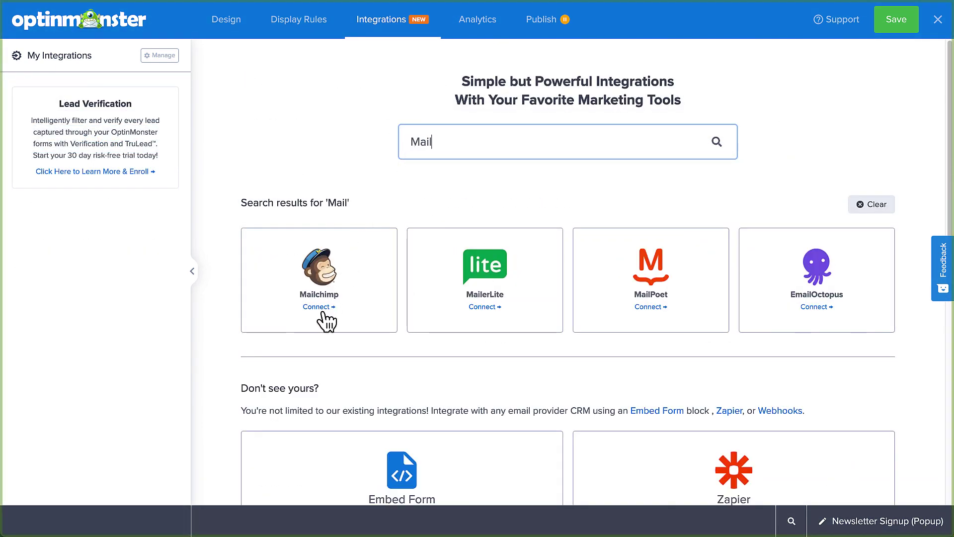
{"action": "left_click", "coordinate": [325, 306]}
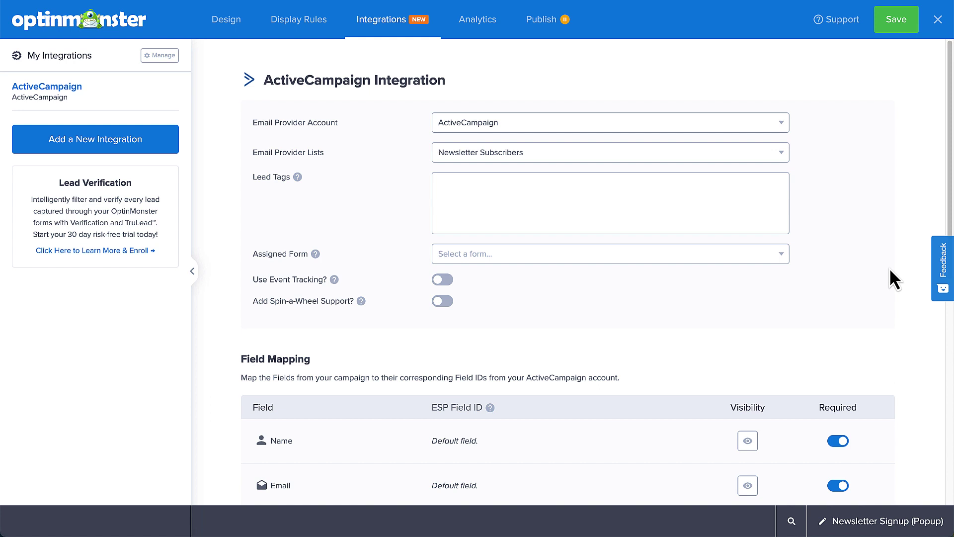
Scroll through the ActiveCampaign Field Mapping table, checking each field is mapped and required.
{"action": "scroll", "coordinate": [889, 269], "scroll_direction": "down", "scroll_amount": 4}
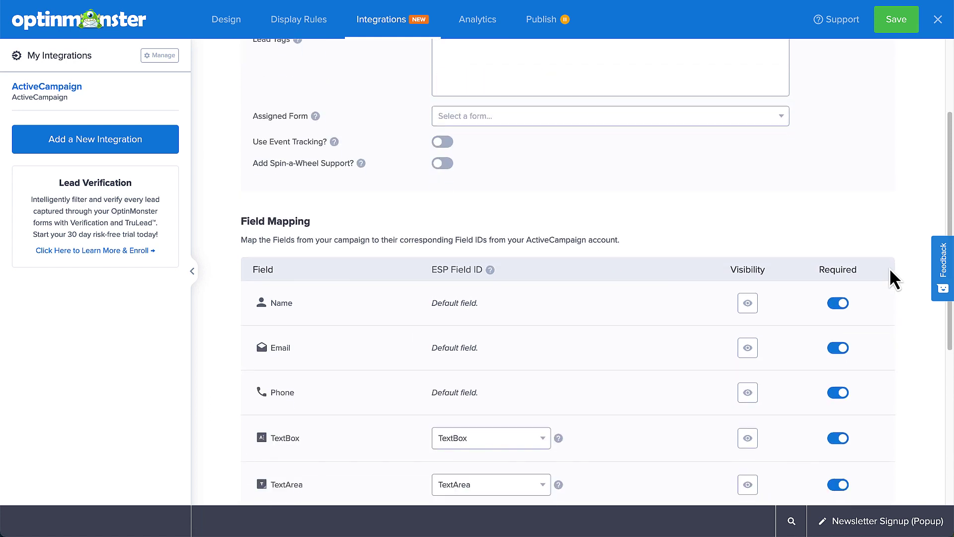
{"action": "scroll", "coordinate": [890, 268], "scroll_direction": "down", "scroll_amount": 3}
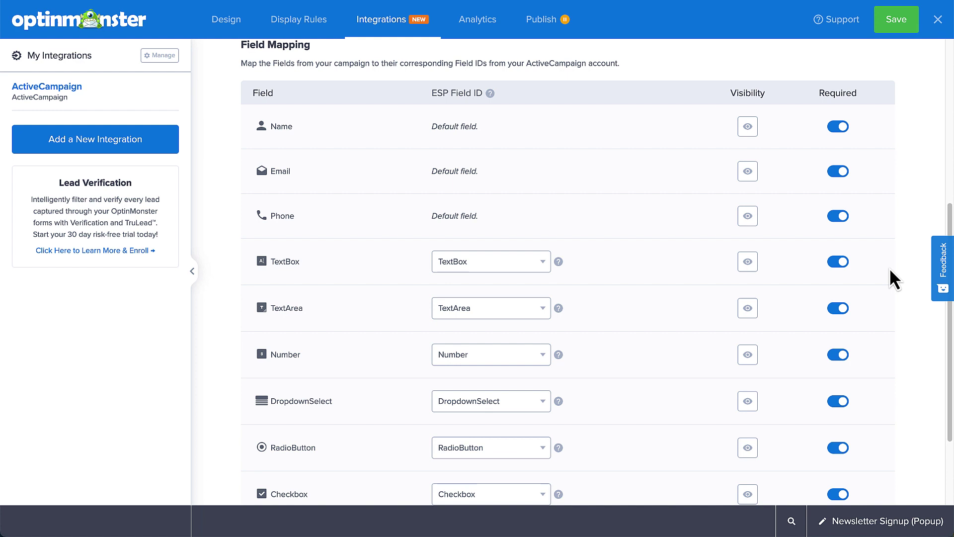
{"action": "scroll", "coordinate": [890, 271], "scroll_direction": "down", "scroll_amount": 3}
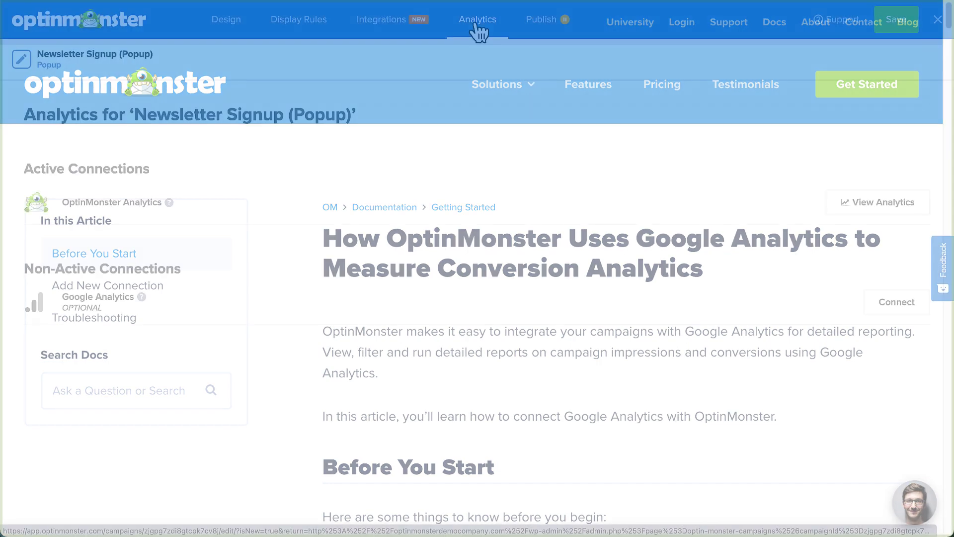
Change the Newsletter Signup popup's Publish Status from draft to Publish.
{"action": "left_click", "coordinate": [539, 34]}
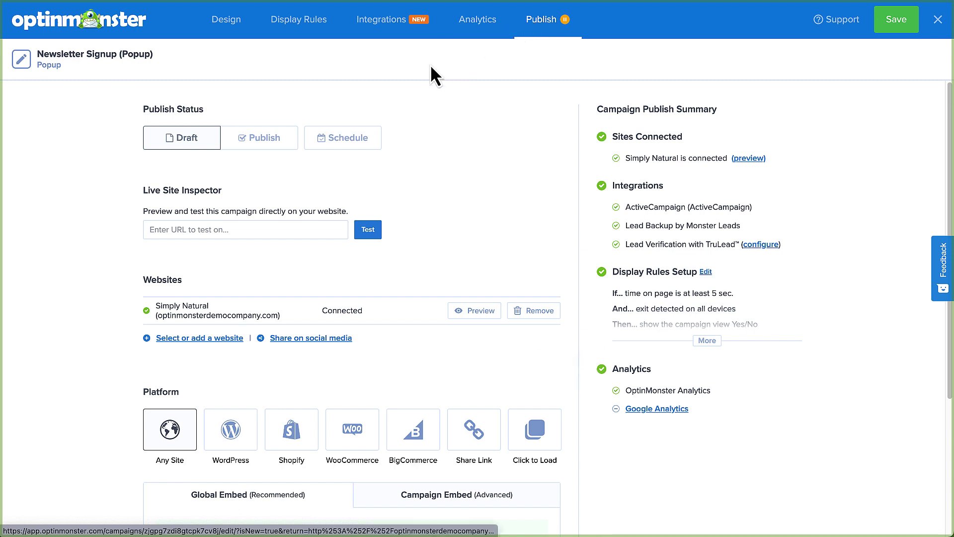
{"action": "left_click", "coordinate": [288, 136]}
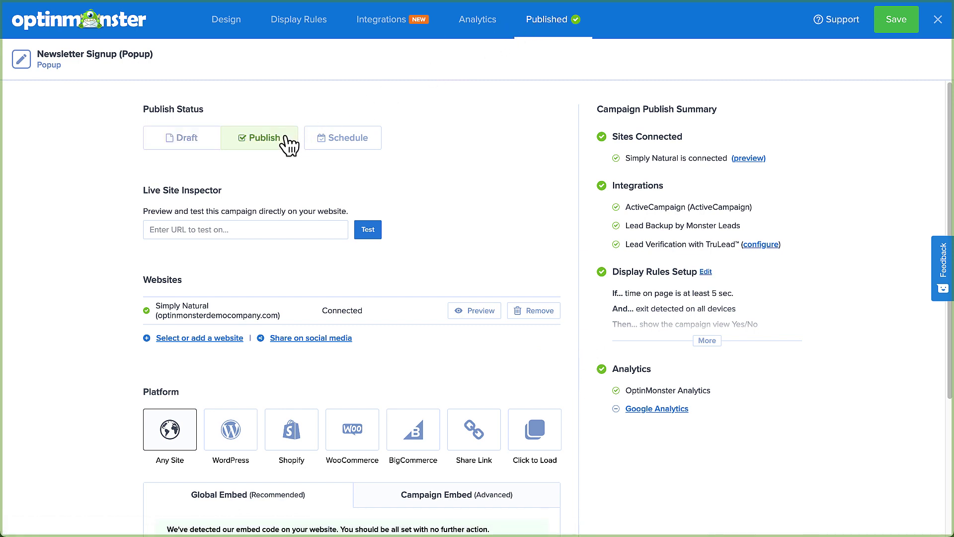
Save the published Gardening Monthly signup campaign with the green Save button.
{"action": "left_click", "coordinate": [898, 22]}
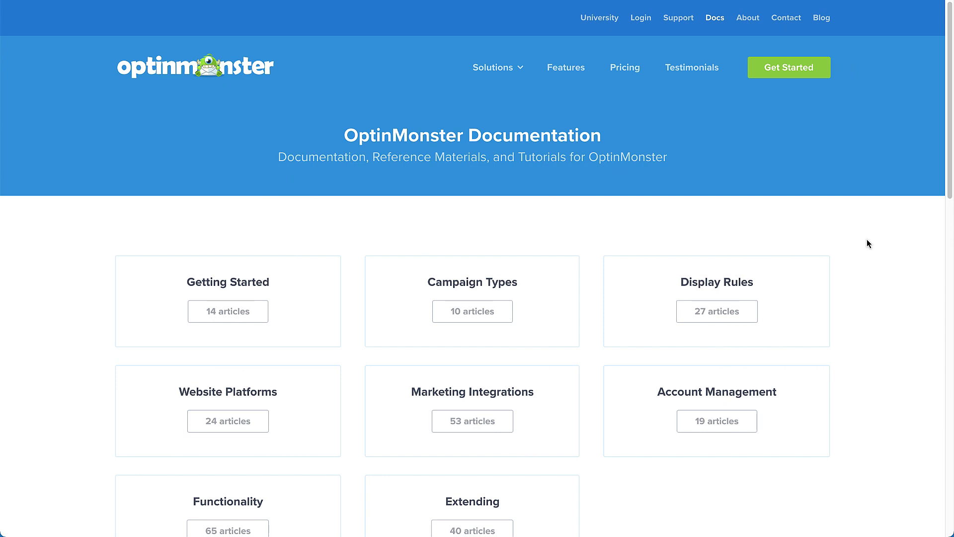
Scroll the Documentation home down to the Getting Started section and Submit A Ticket button.
{"action": "scroll", "coordinate": [869, 243], "scroll_direction": "down", "scroll_amount": 4}
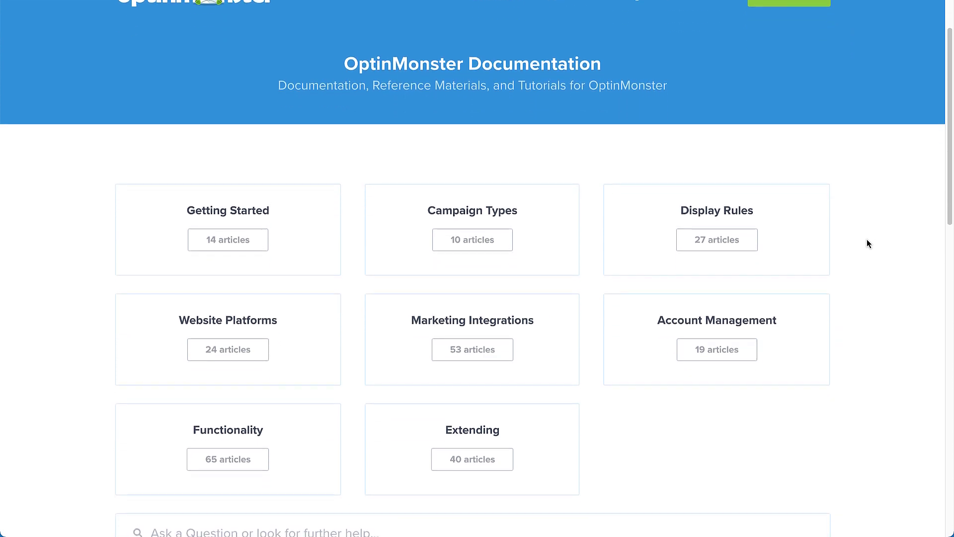
{"action": "scroll", "coordinate": [869, 243], "scroll_direction": "down", "scroll_amount": 3}
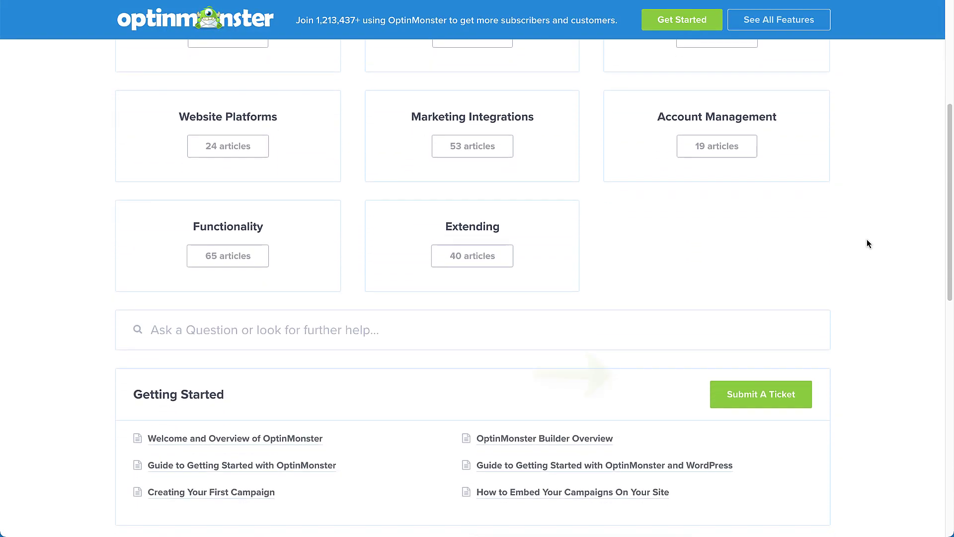